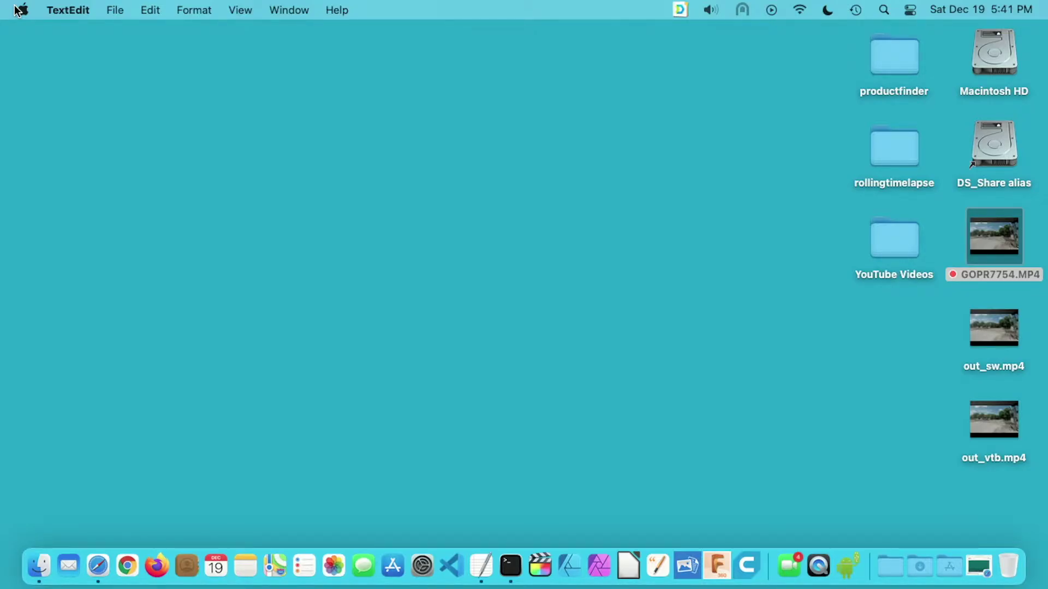
Quit TextEdit with Cmd+Q, leaving Finder over the desktop and its video files
key("super+q")
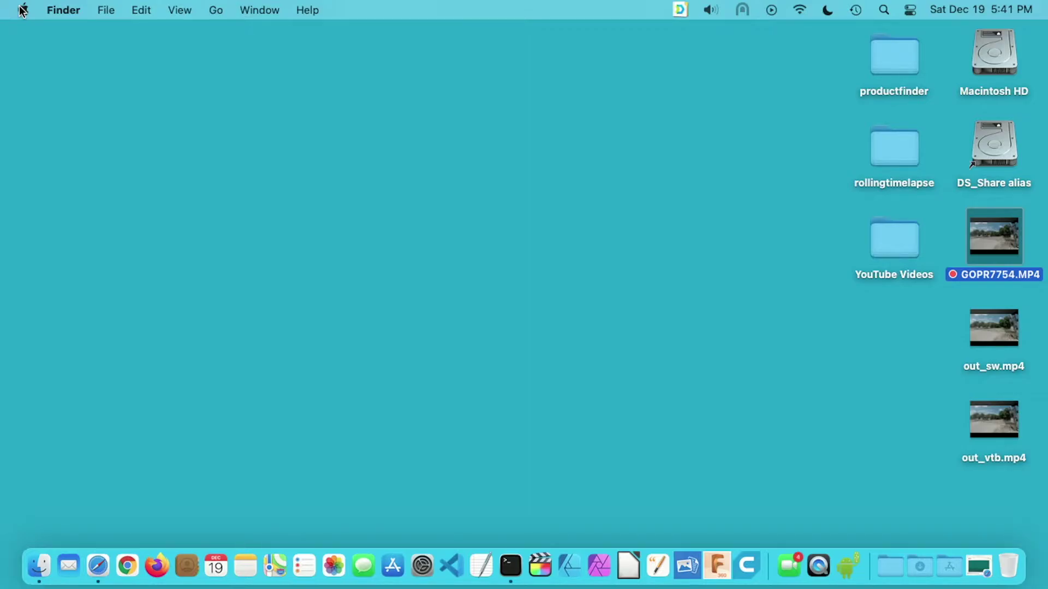
Shut down the Mac from the Apple menu and confirm the shutdown
left_click(22, 10)
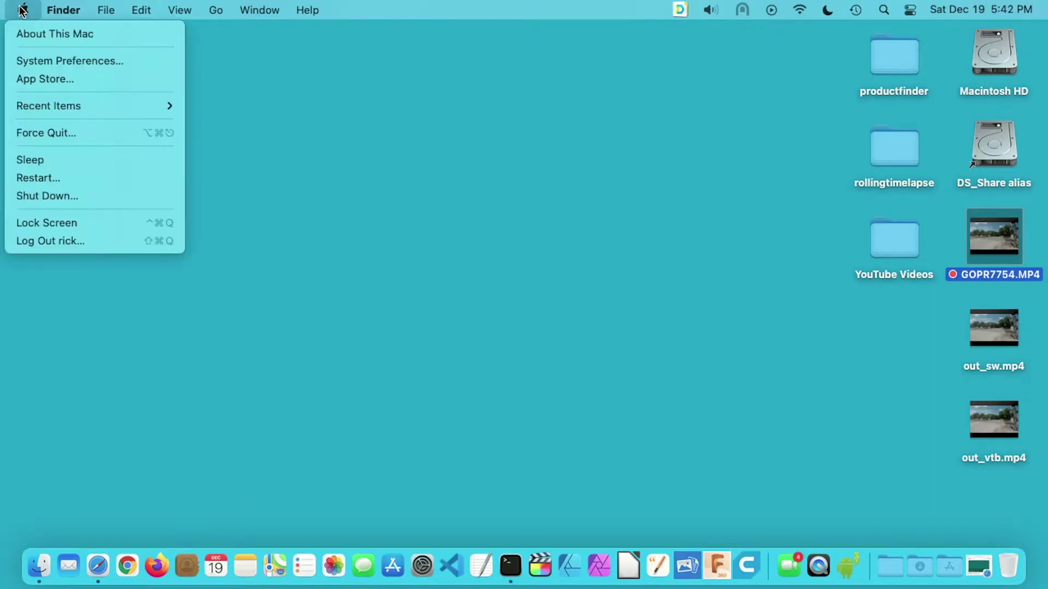
left_click(86, 193)
left_click(631, 235)
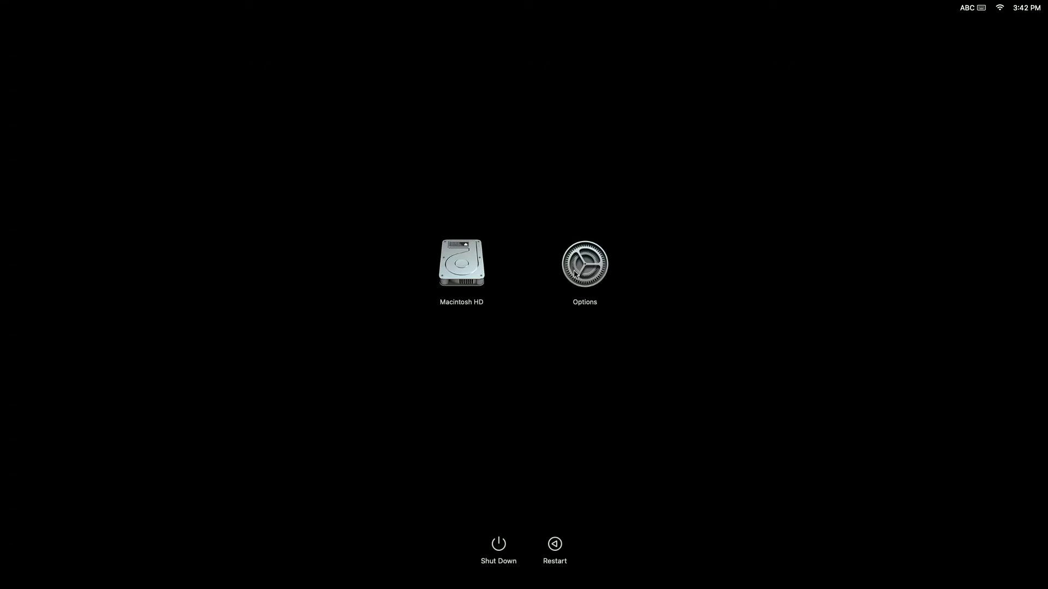
Boot via Options into Recovery and sign in as the user with a known password
left_click(589, 269)
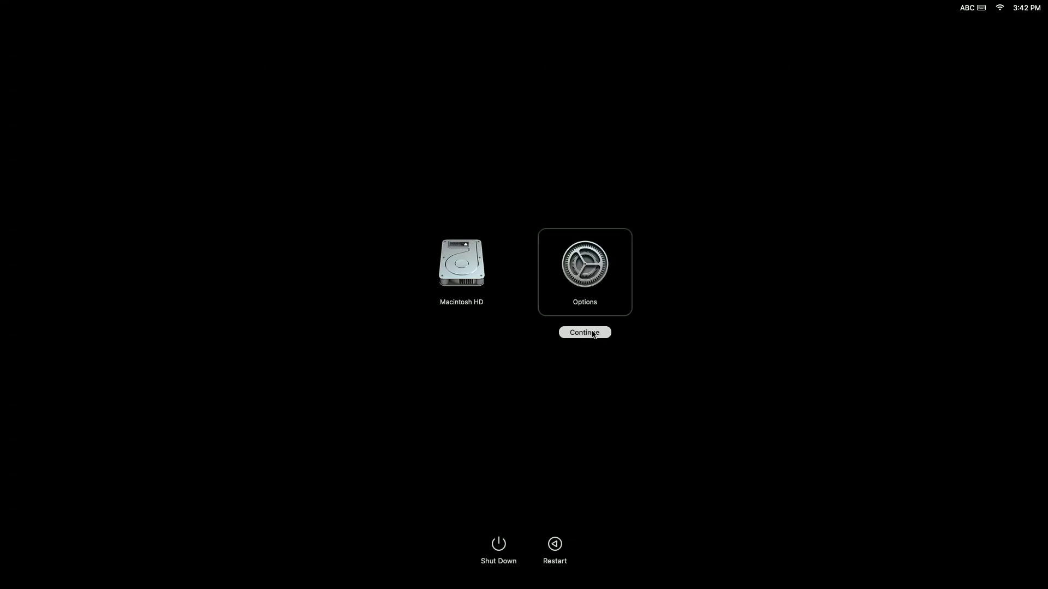
left_click(597, 334)
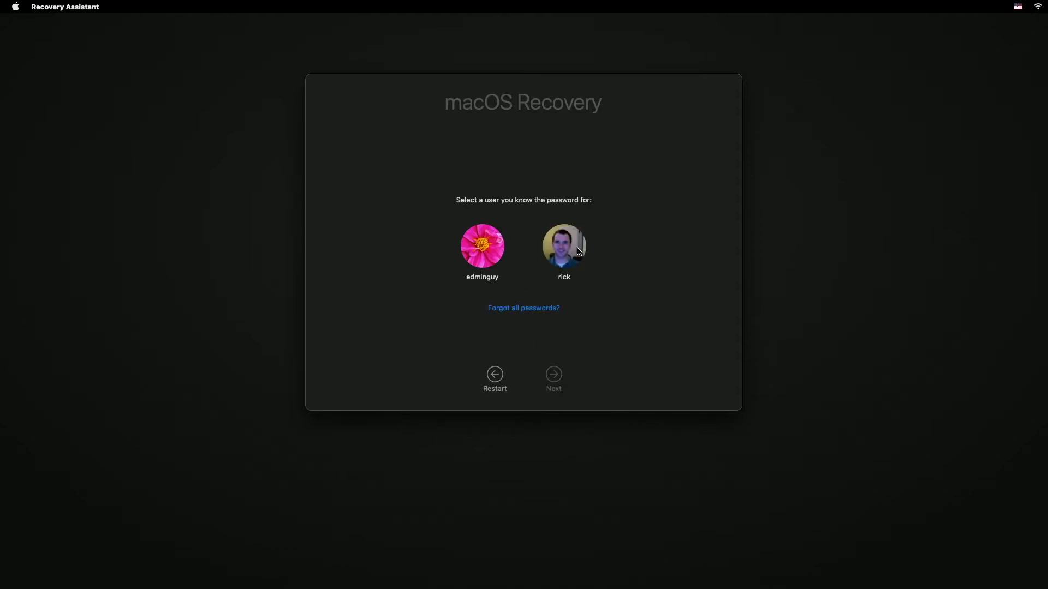
left_click(578, 251)
left_click(554, 375)
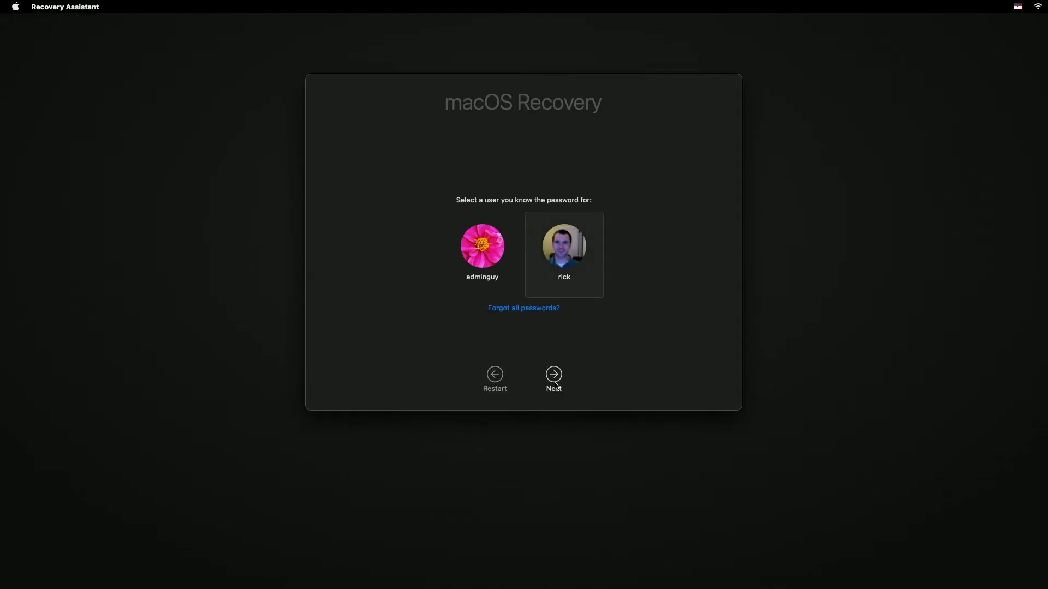
type("••••••••")
key("Return")
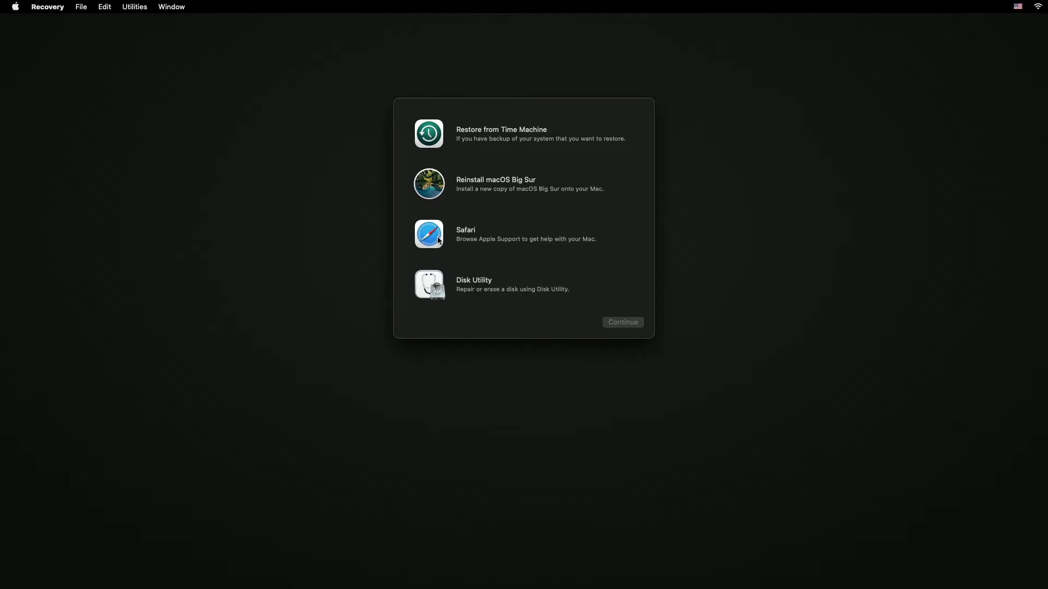
Launch Disk Utility from the Recovery utilities list
left_click(440, 285)
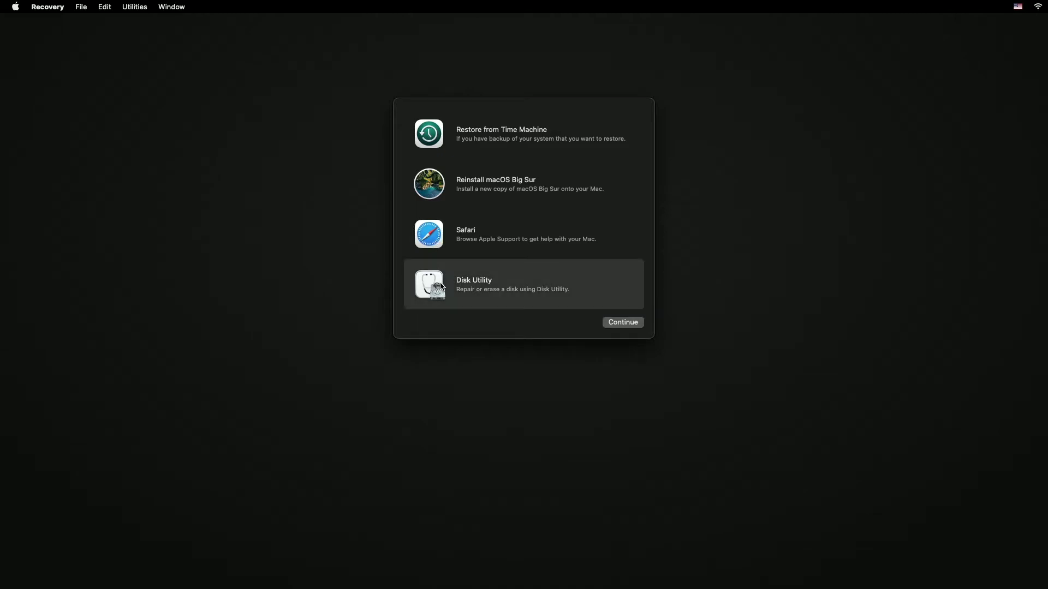
left_click(625, 324)
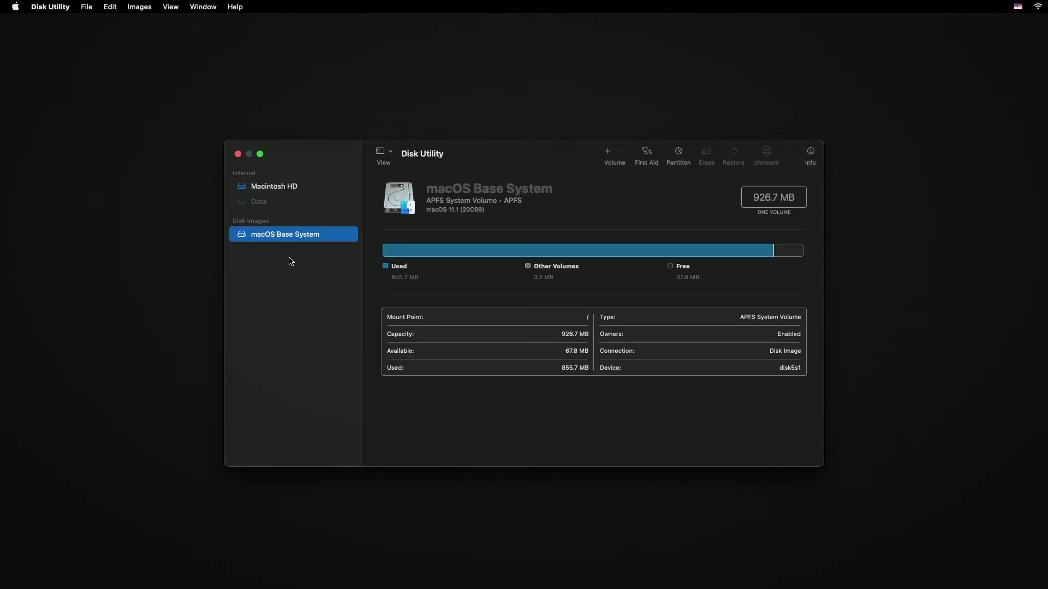
Run First Aid on Macintosh HD, unlock it with the disk password, and review the successful log
left_click(277, 186)
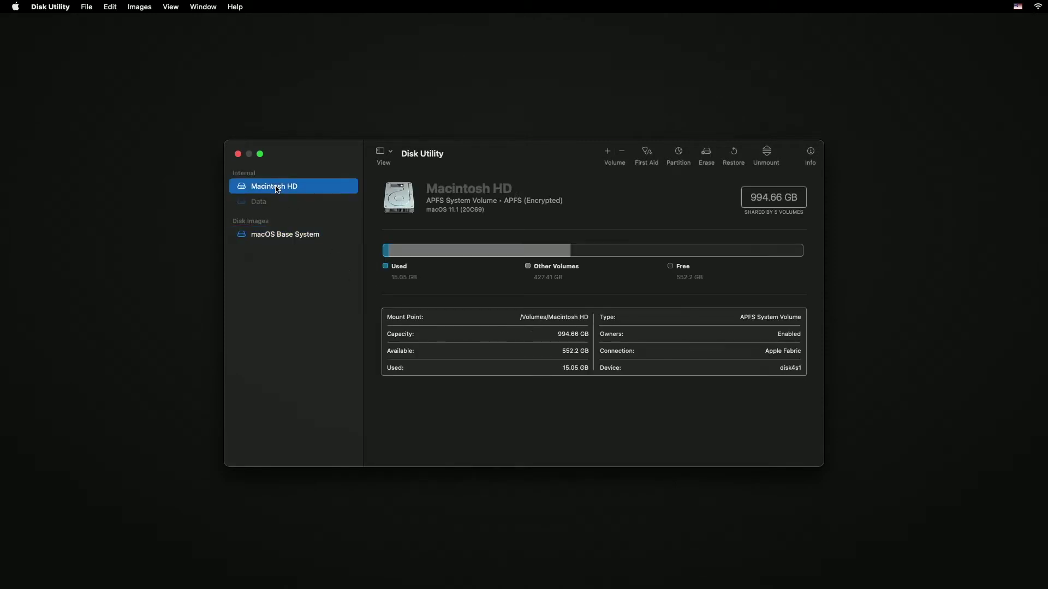
left_click(646, 153)
left_click(576, 356)
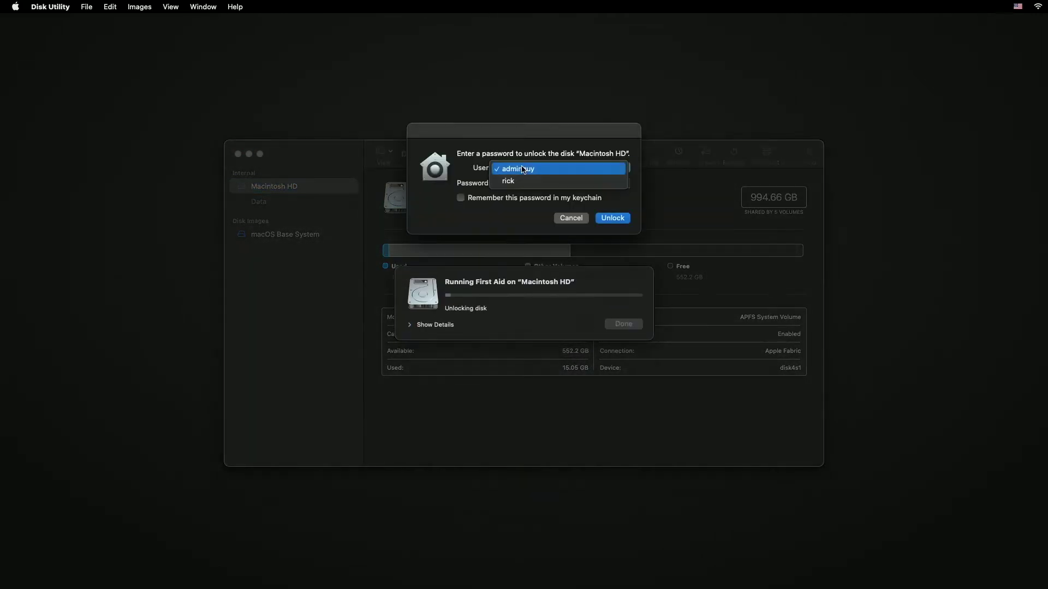
type("********")
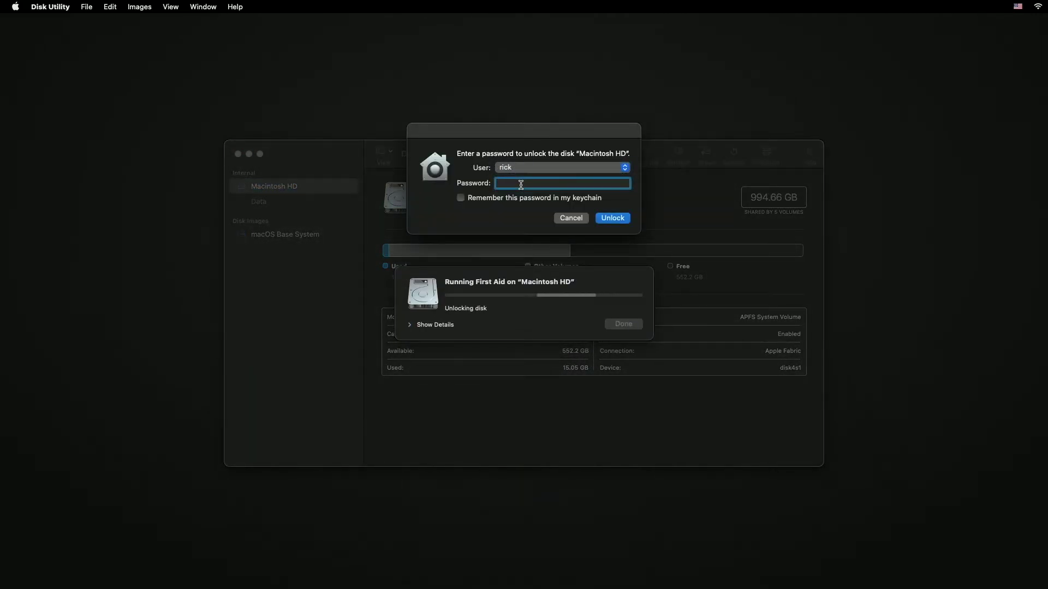
key("Return")
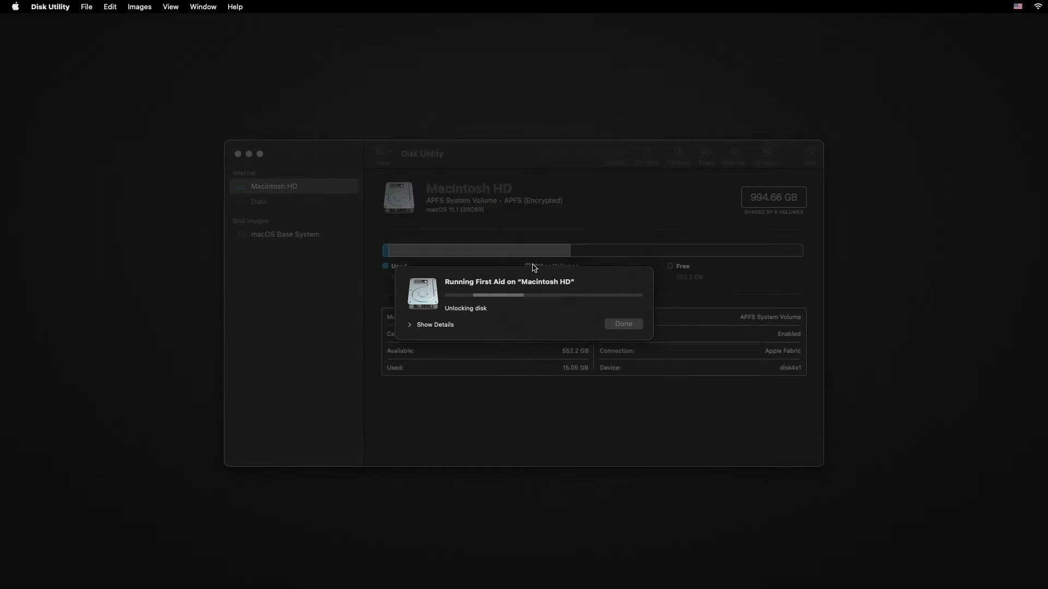
left_click(410, 325)
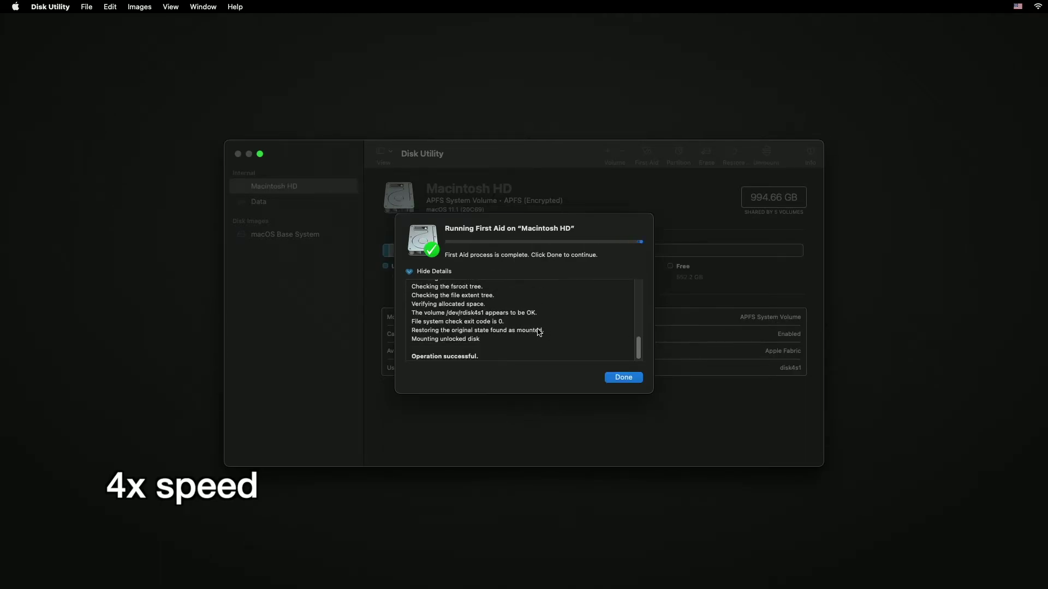
left_click(623, 377)
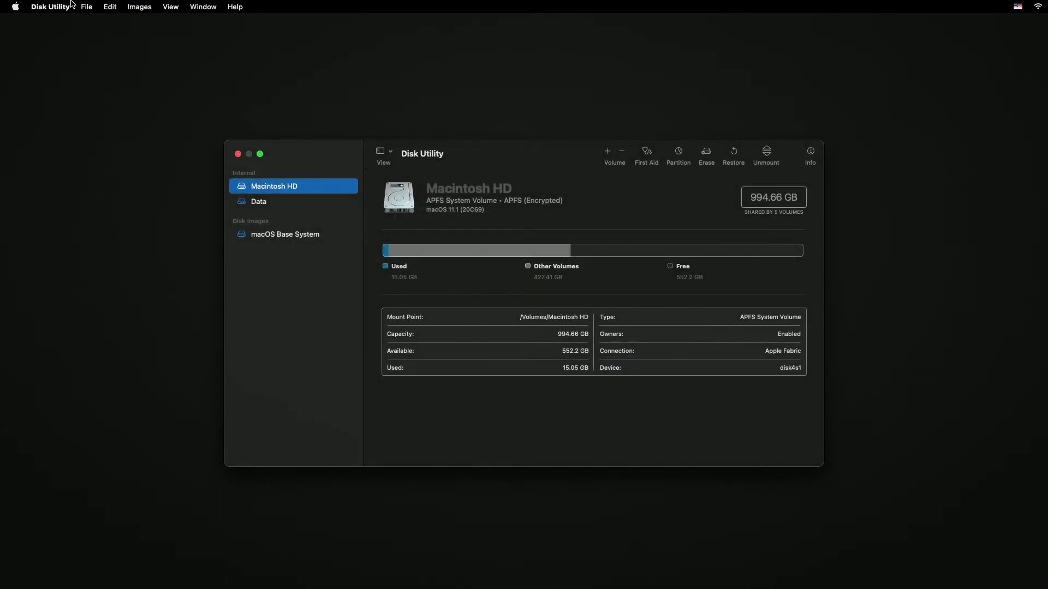
Close Disk Utility and open the Utilities menu in the Recovery menu bar
left_click(238, 154)
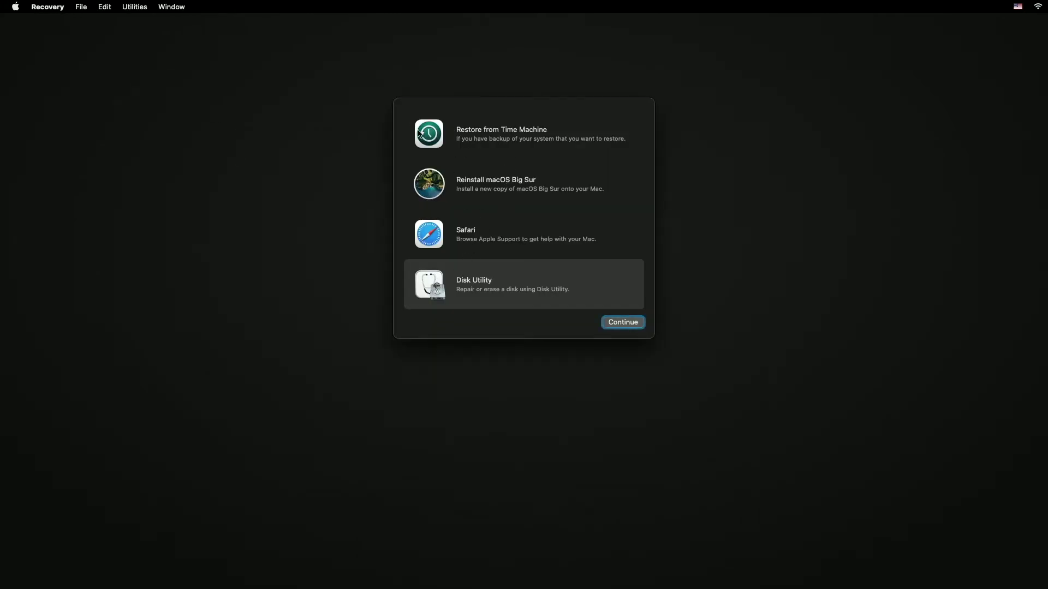
left_click(126, 7)
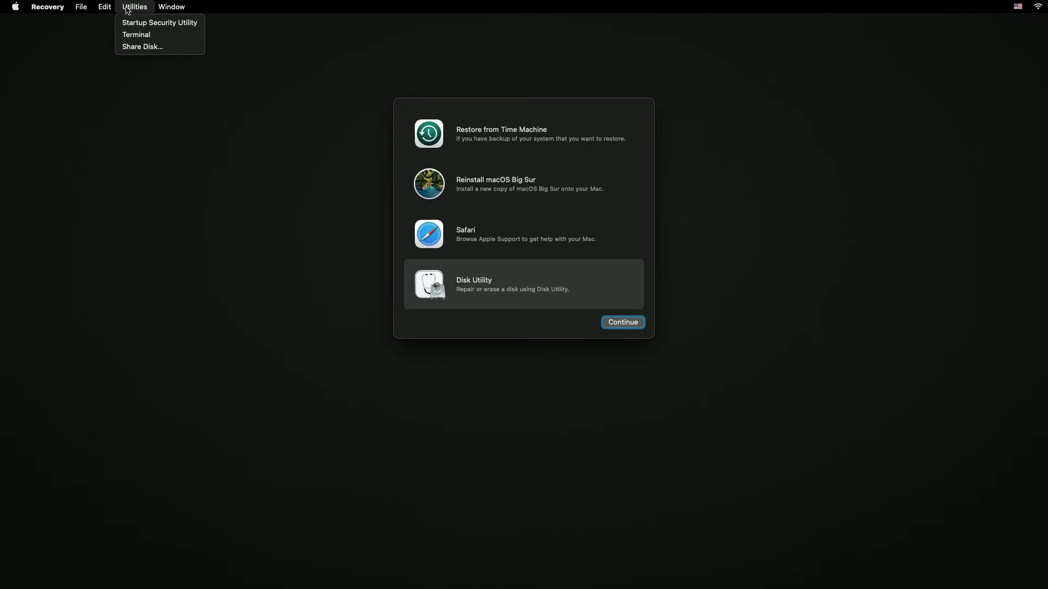
Launch Terminal and type test characters at the prompt, then erase them
left_click(138, 34)
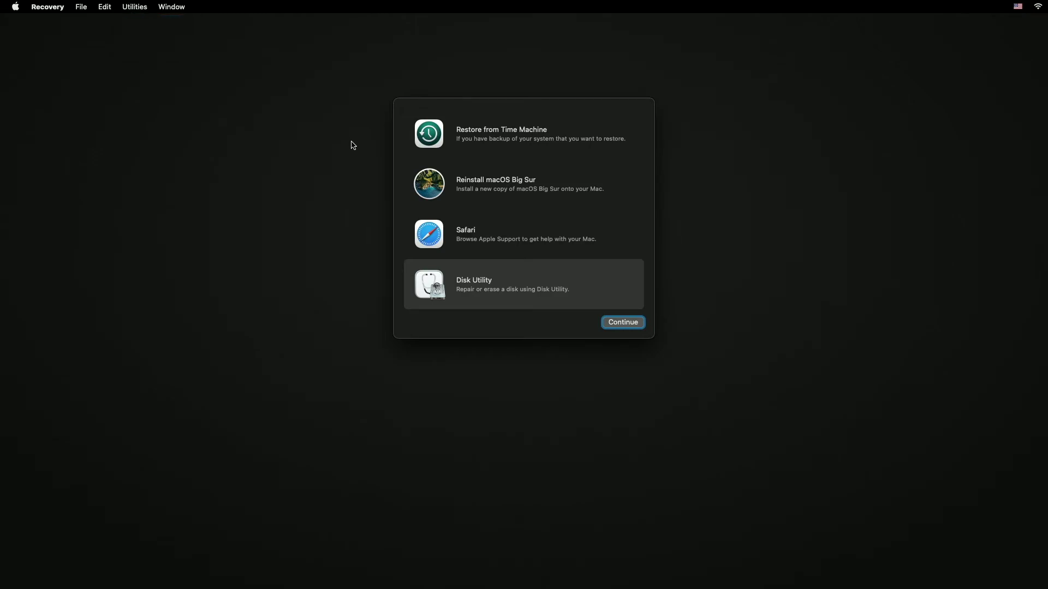
type("asldkfjasldk")
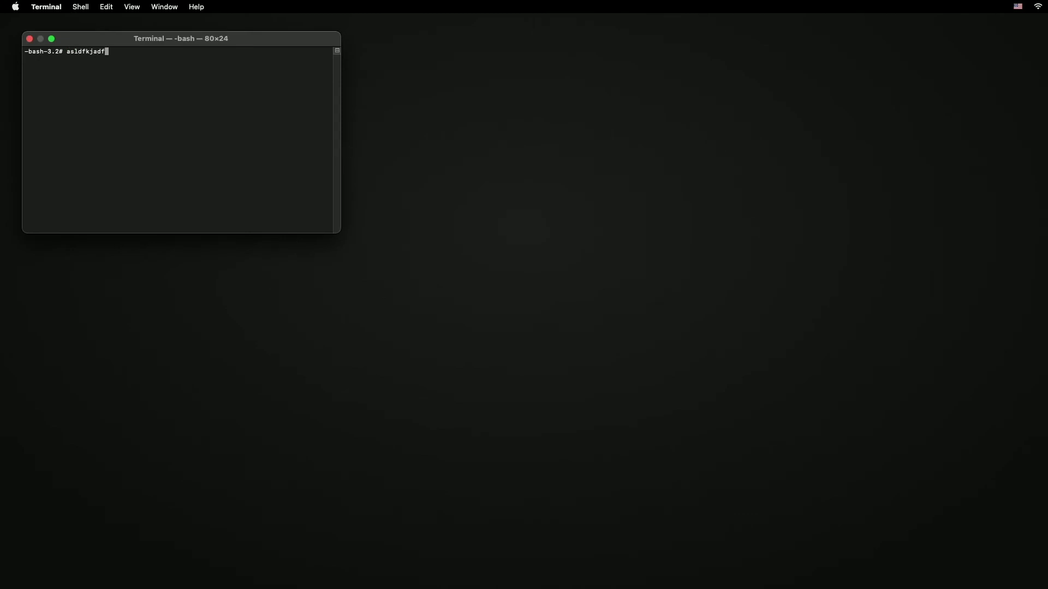
key("BackSpace")
key("BackSpace")
key("BackSpace")
key("BackSpace")
key("BackSpace")
key("BackSpace")
key("BackSpace")
key("BackSpace")
key("BackSpace")
key("BackSpace")
key("BackSpace")
key("BackSpace")
Close the Terminal window and quit Terminal from its menu
left_click(30, 39)
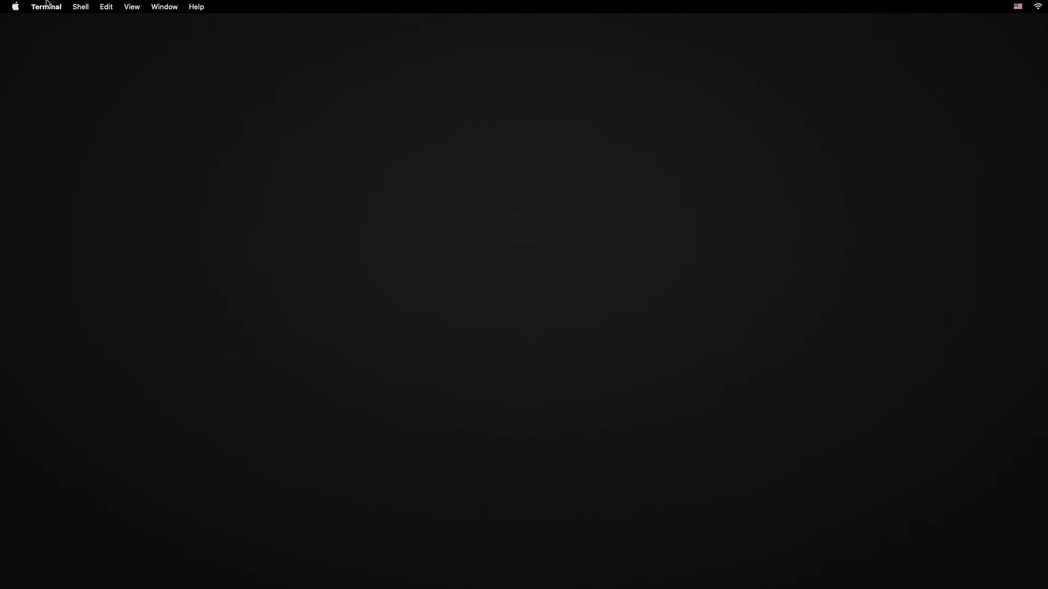
left_click(47, 7)
left_click(87, 130)
left_click(134, 7)
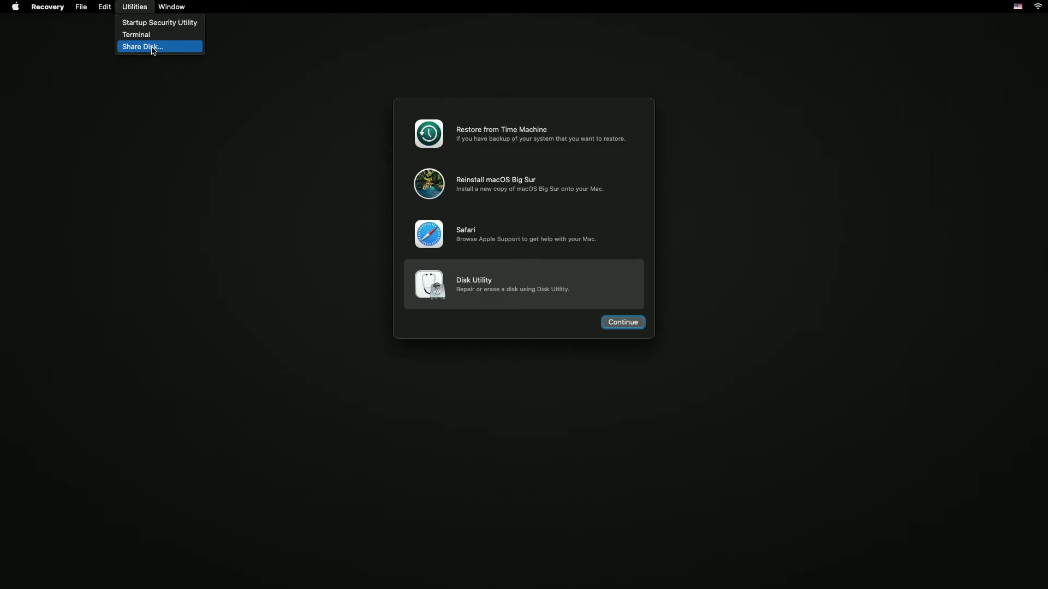
left_click(721, 258)
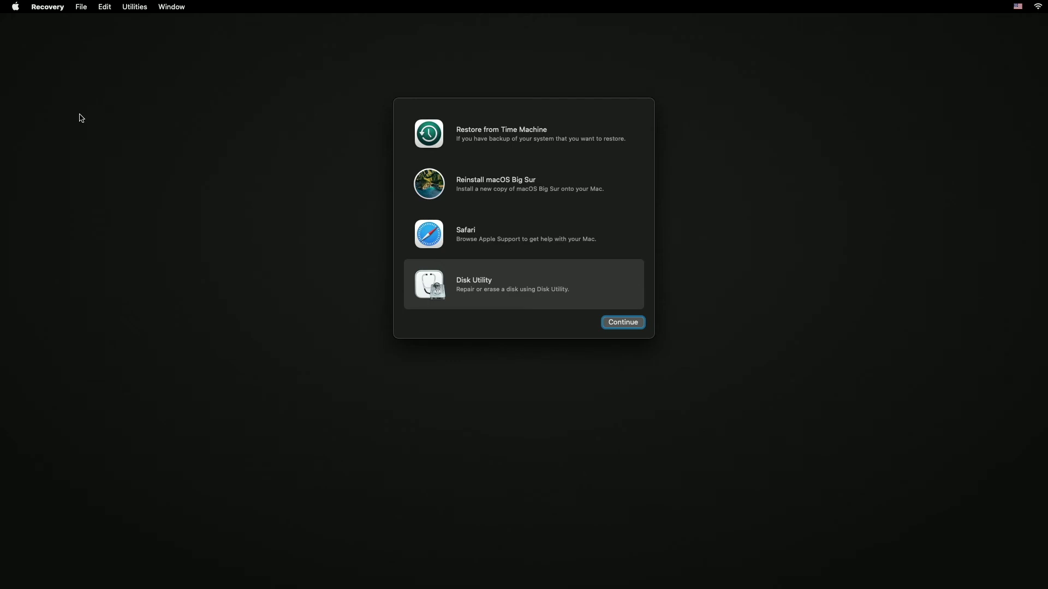
left_click(15, 7)
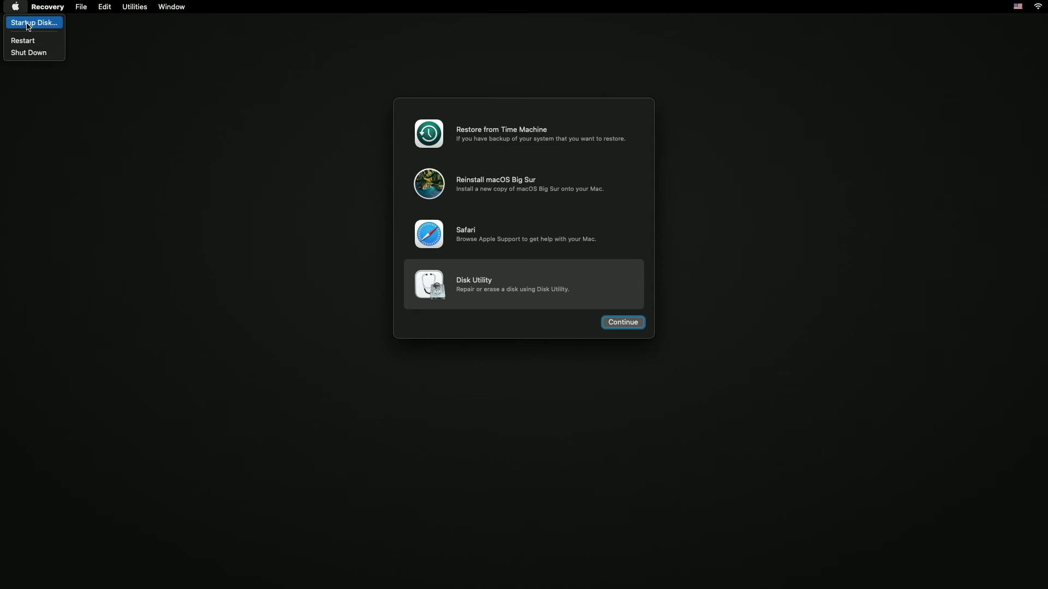
left_click(84, 133)
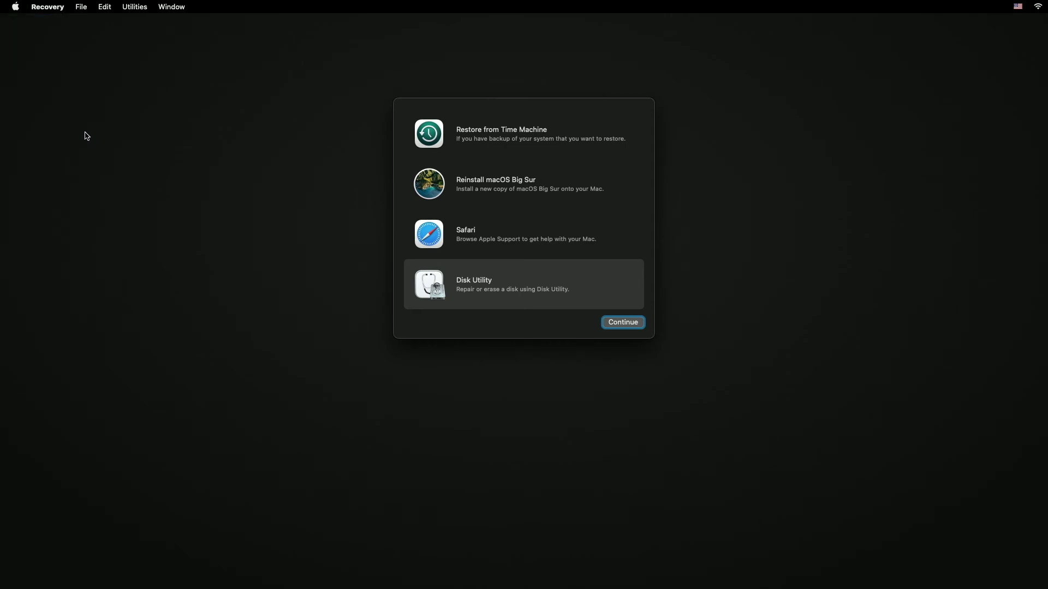